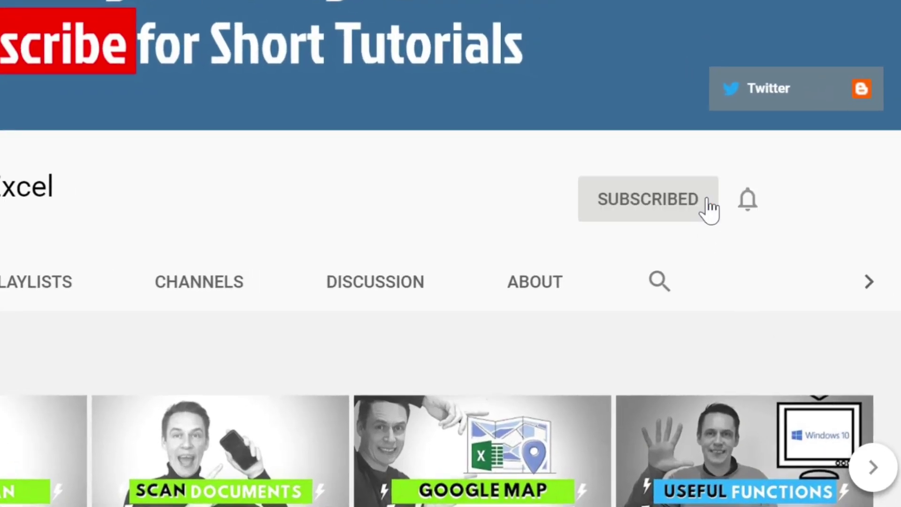
# Set the subscribed YouTube tutorial channel's notification bell to All.
pyautogui.click(747, 201)
pyautogui.click(702, 261)
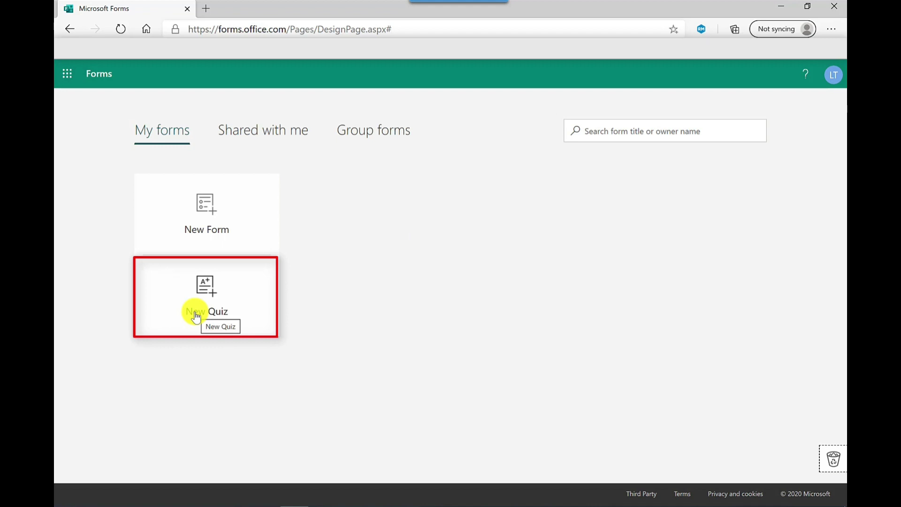
# Create a new quiz titled 'Movie Poster Quiz' with the description 'Test movie knowledge with this quiz'.
pyautogui.click(196, 317)
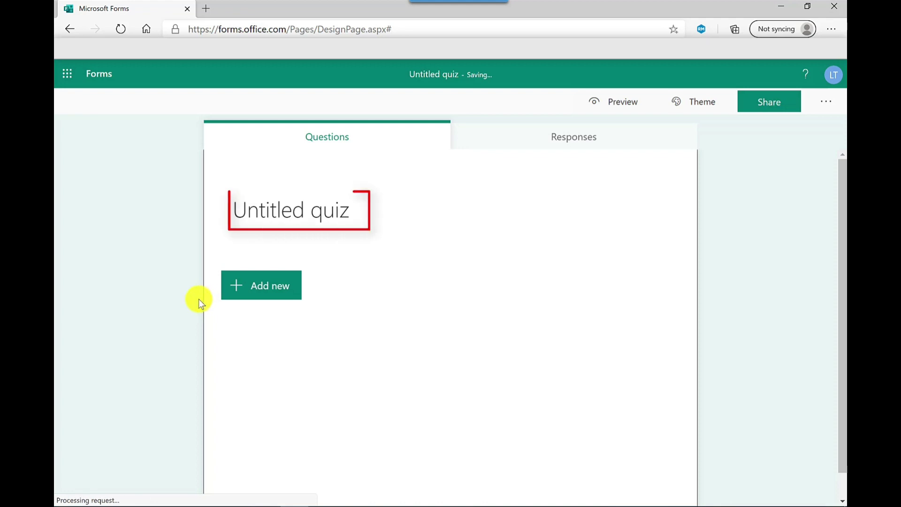
pyautogui.click(348, 204)
pyautogui.write('Movie Poster Quiz')
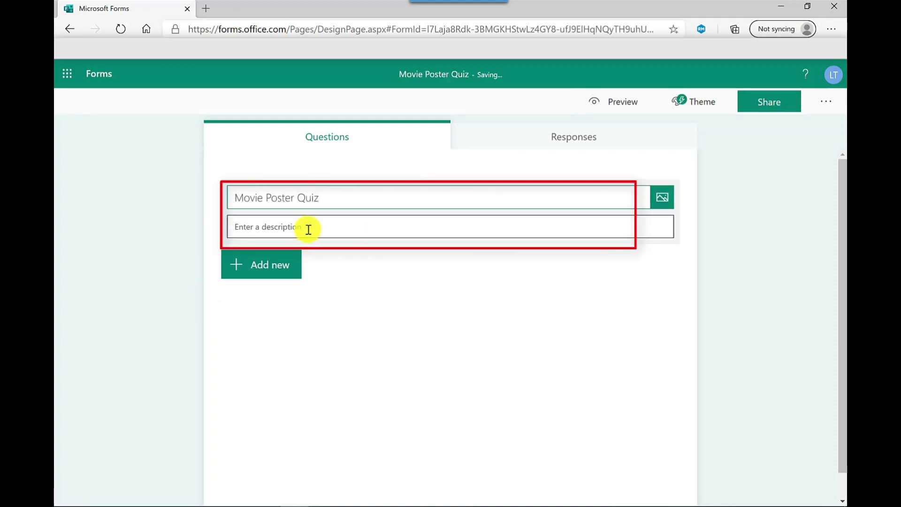
pyautogui.click(307, 230)
pyautogui.write('Test movie knowledge with this quiz')
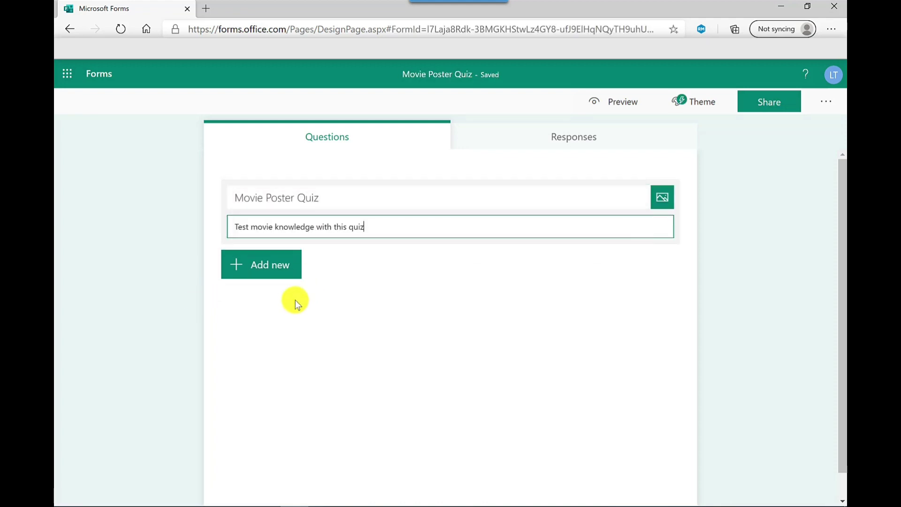
pyautogui.click(263, 272)
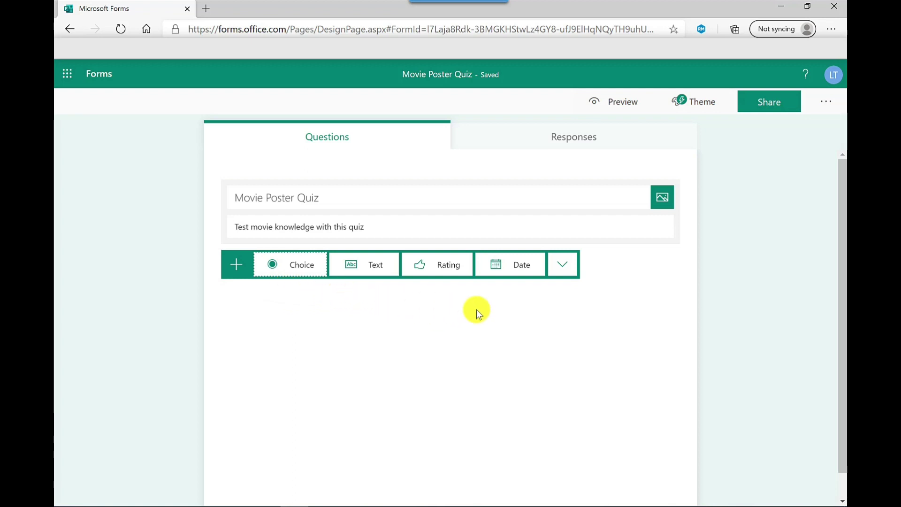
# Add a Choice question 'Name the movie poster' and begin uploading an image for it.
pyautogui.click(573, 269)
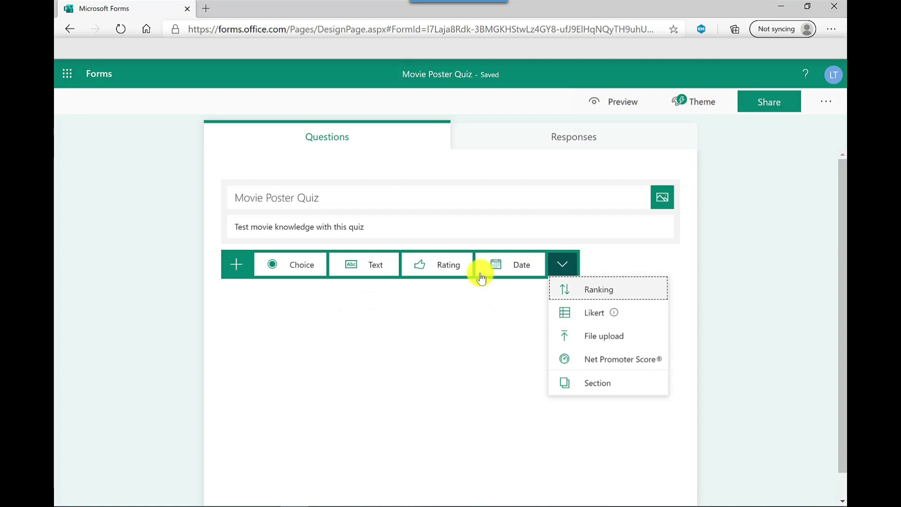
pyautogui.click(298, 275)
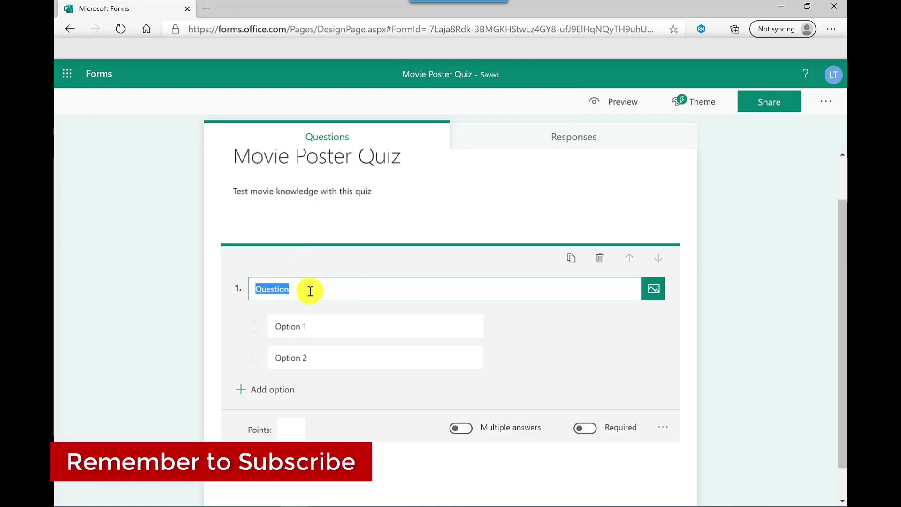
pyautogui.write('Name the movie poster')
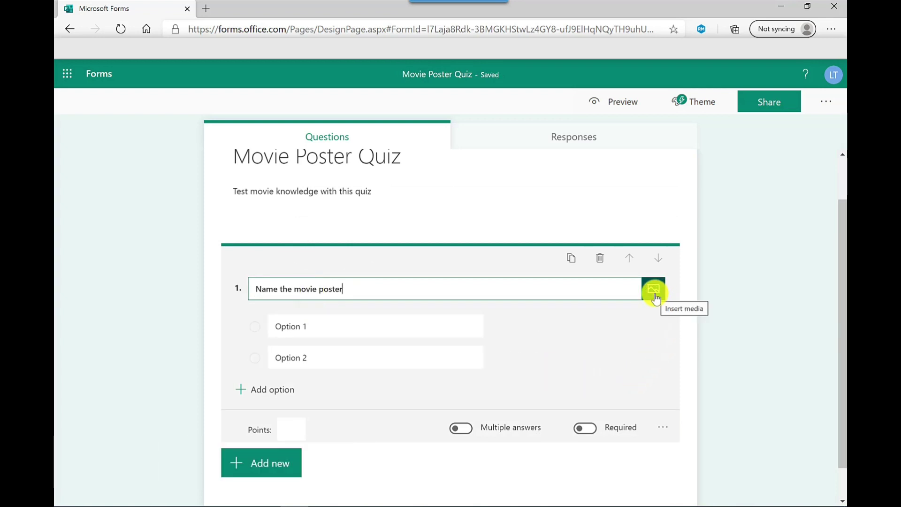
pyautogui.click(654, 290)
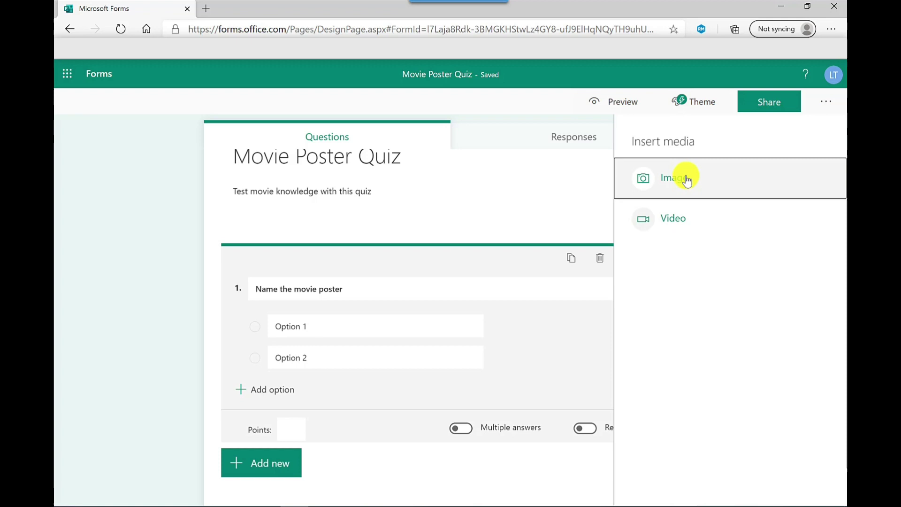
pyautogui.click(687, 179)
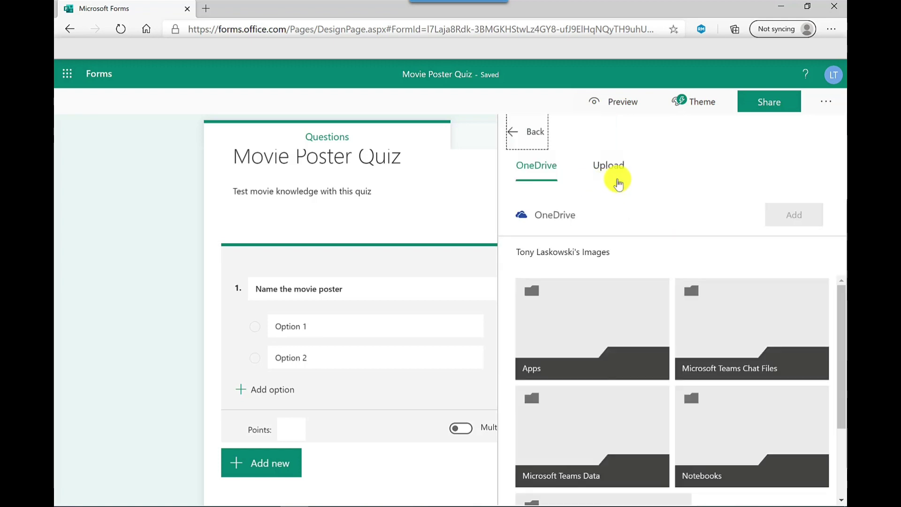
pyautogui.click(613, 170)
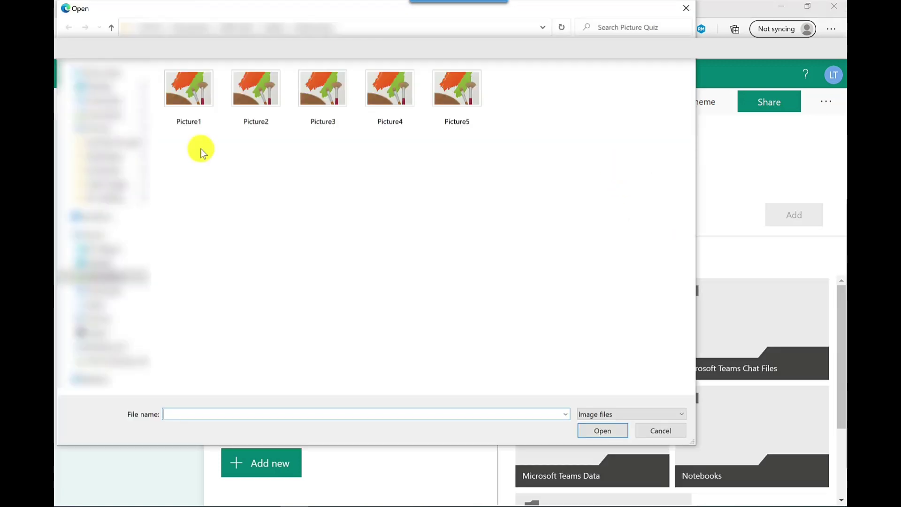
# Insert Picture1 as the poster and enter options The Shawshank Redemption, Rain Man, Prison Break.
pyautogui.doubleClick(184, 92)
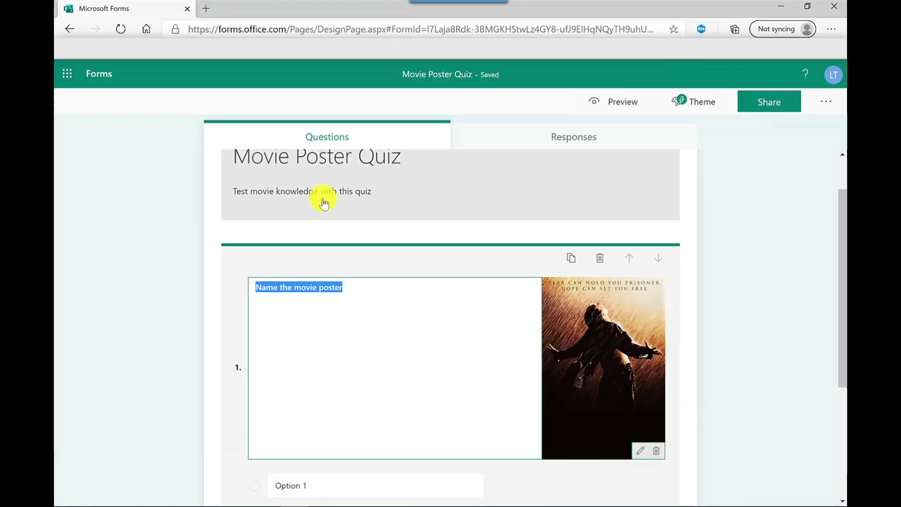
pyautogui.scroll(-4, 383, 228)
pyautogui.click(303, 291)
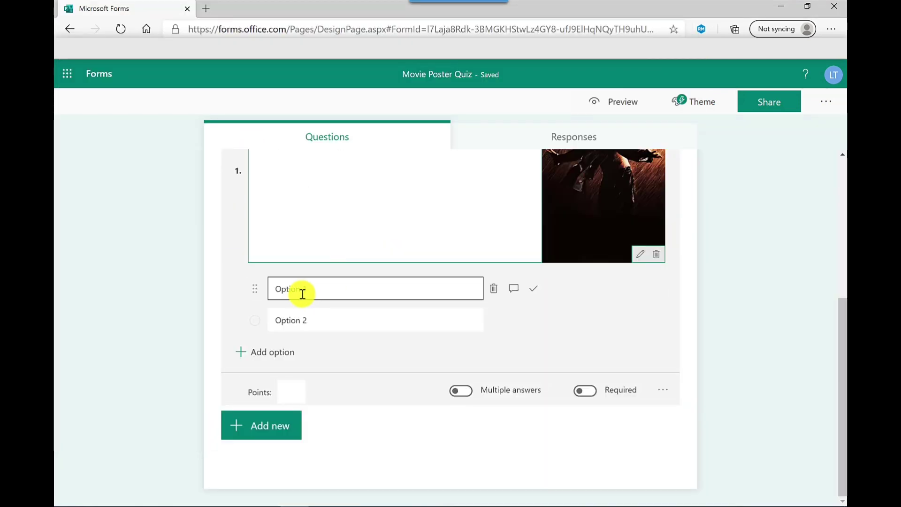
pyautogui.click(311, 286)
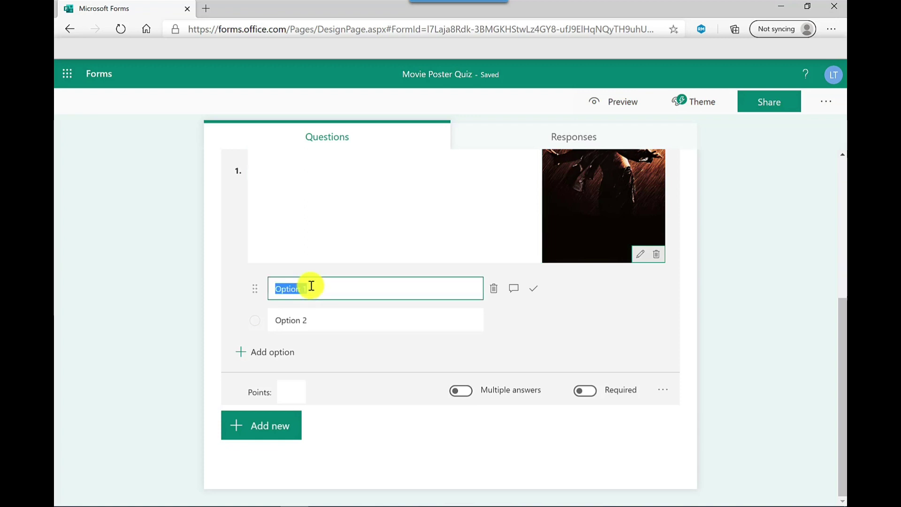
pyautogui.write('The Shawshank Redemption')
pyautogui.click(342, 322)
pyautogui.write('Rain Man')
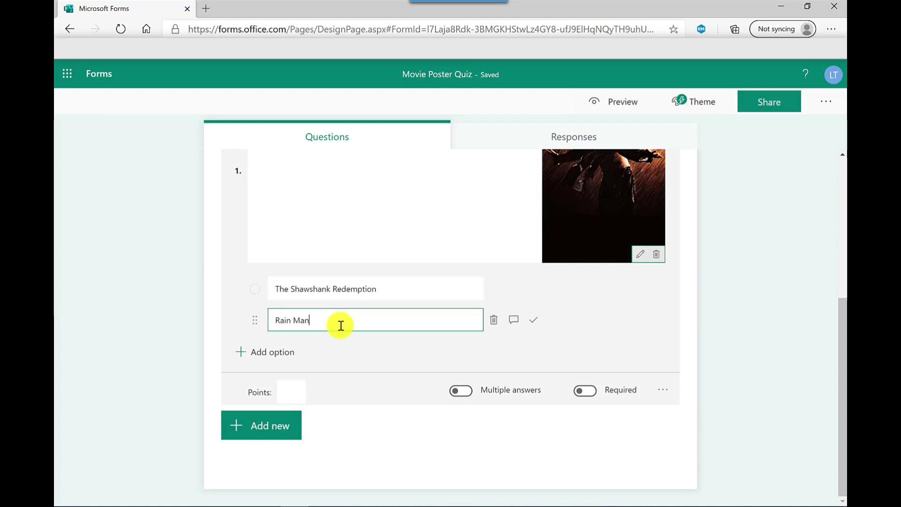
pyautogui.click(273, 355)
pyautogui.write('Prison Break')
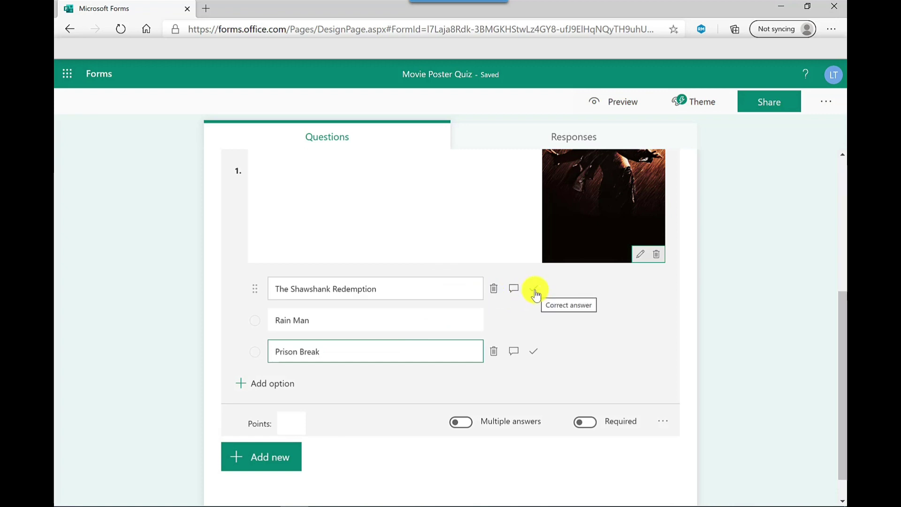
# Mark The Shawshank Redemption as the correct answer, worth 1 point.
pyautogui.click(535, 290)
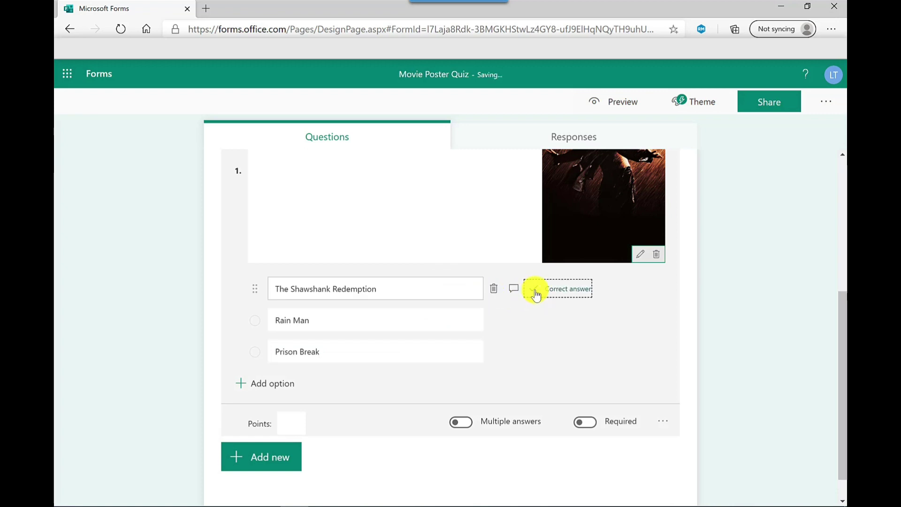
pyautogui.click(291, 424)
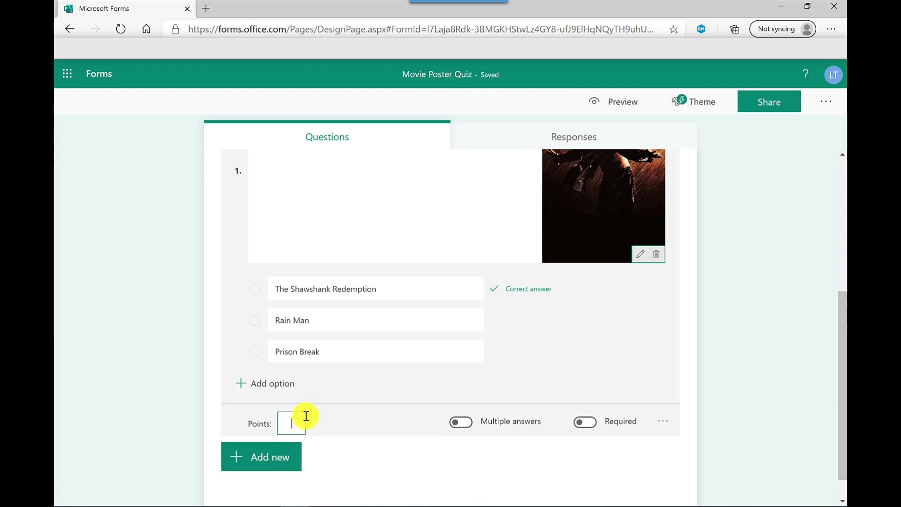
pyautogui.write('1')
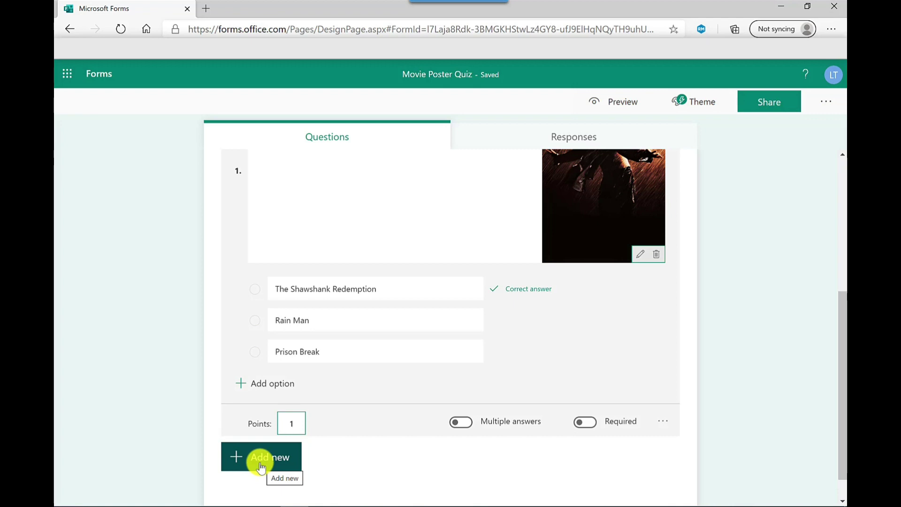
# Begin adding the next poster question to the quiz.
pyautogui.click(261, 466)
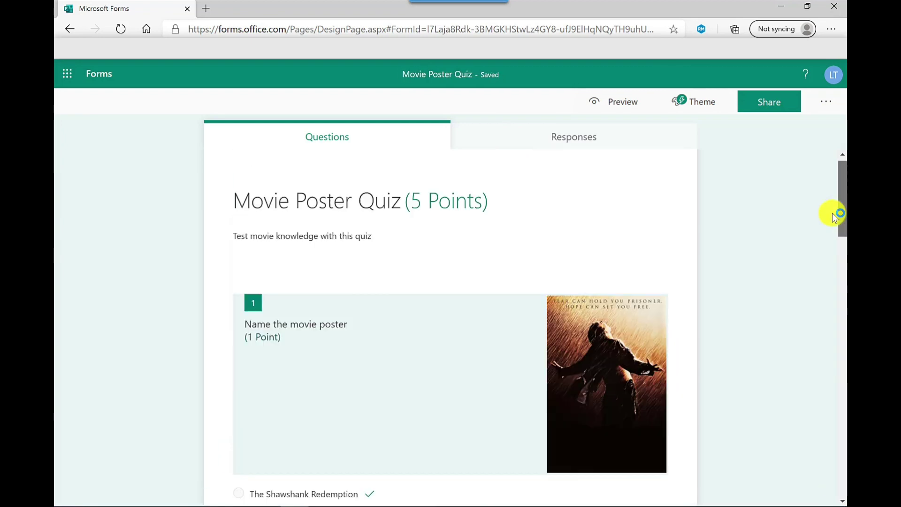
pyautogui.moveTo(840, 211); pyautogui.dragTo(844, 320)
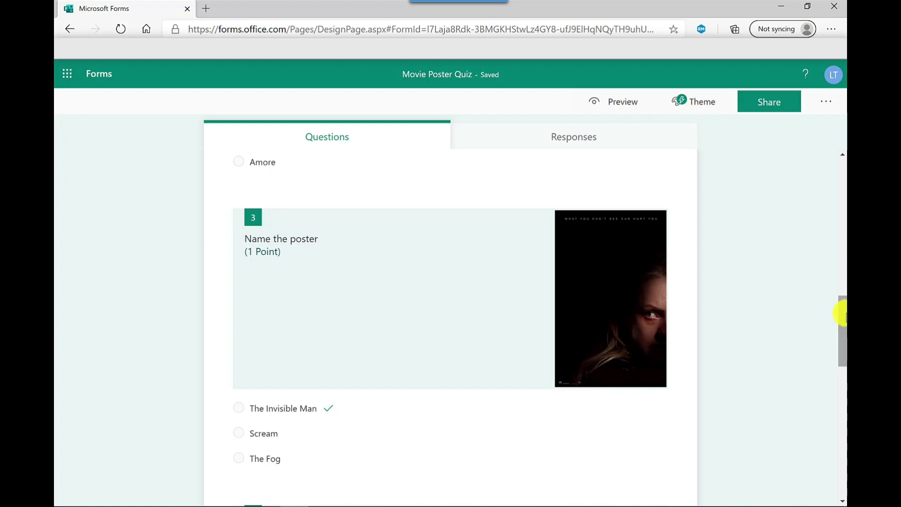
pyautogui.click(620, 113)
pyautogui.scroll(-3, 602, 187)
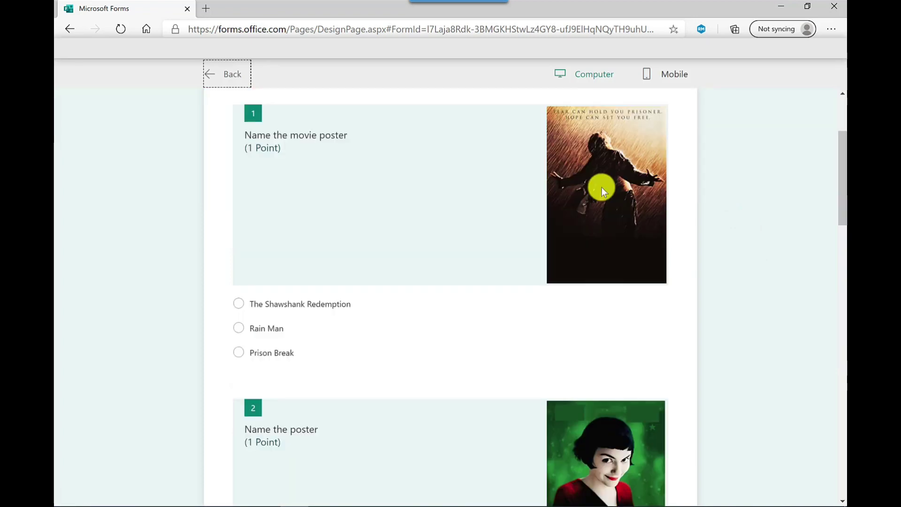
pyautogui.scroll(1, 602, 188)
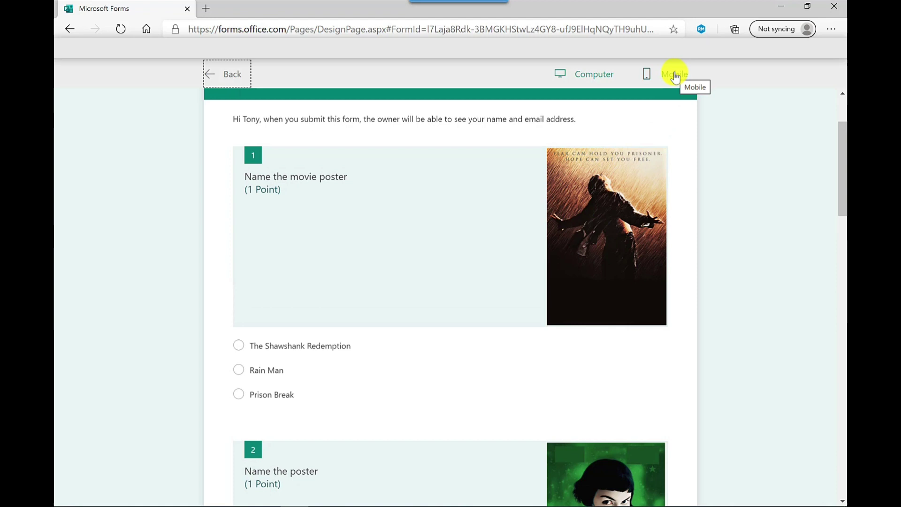
pyautogui.click(674, 76)
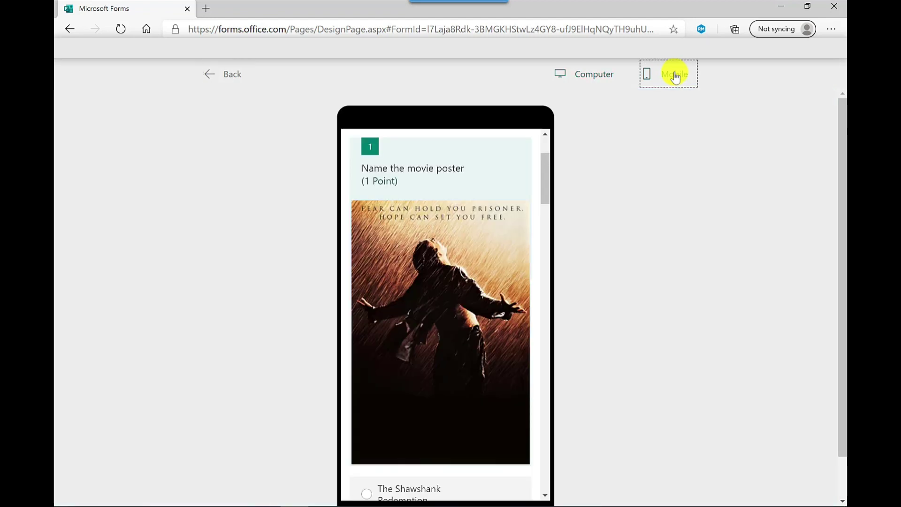
pyautogui.moveTo(542, 184); pyautogui.dragTo(549, 368)
pyautogui.click(552, 278)
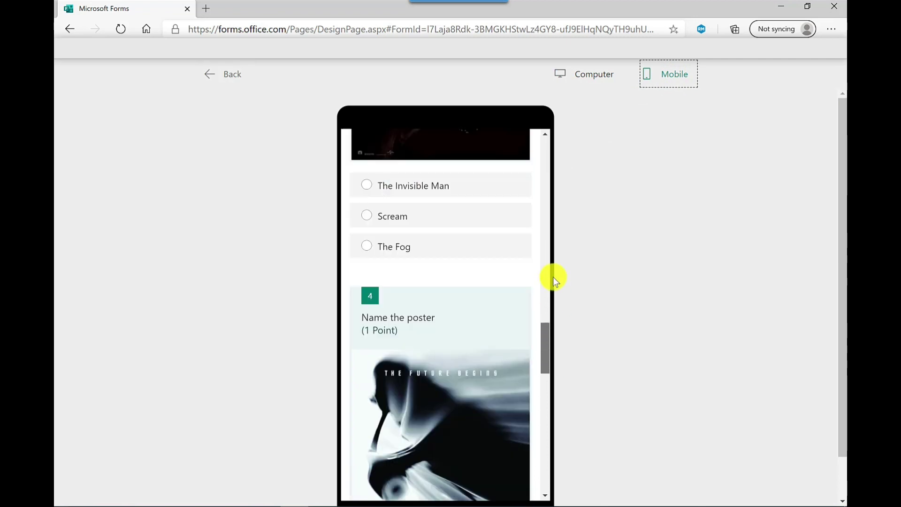
pyautogui.click(230, 78)
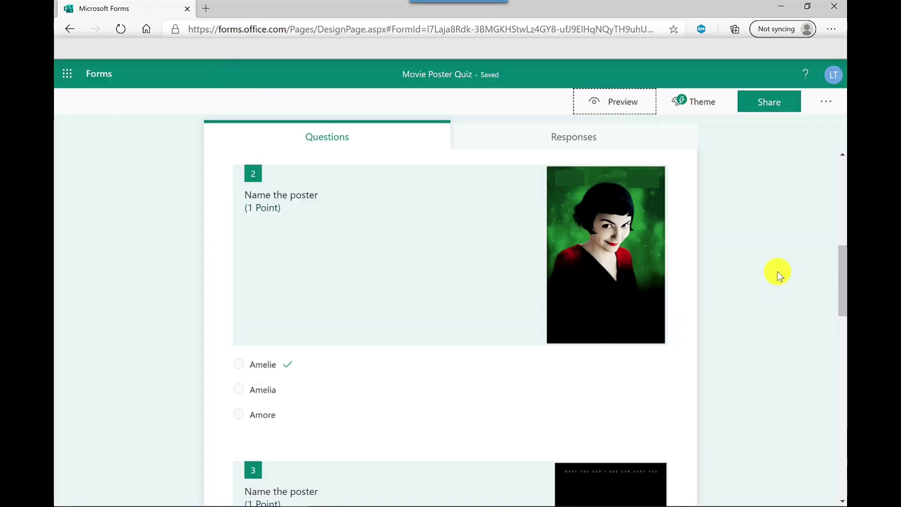
# In the form's Settings, set 'Anyone with the link can respond'.
pyautogui.click(826, 102)
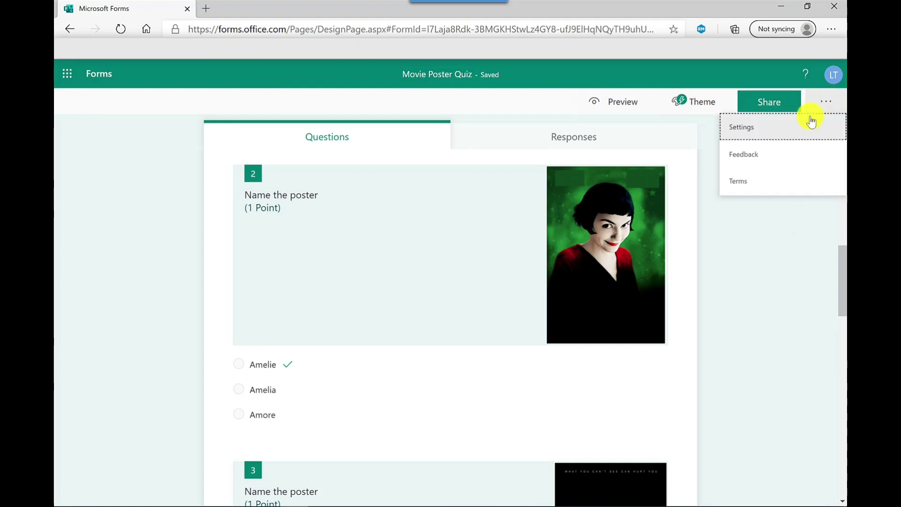
pyautogui.click(771, 130)
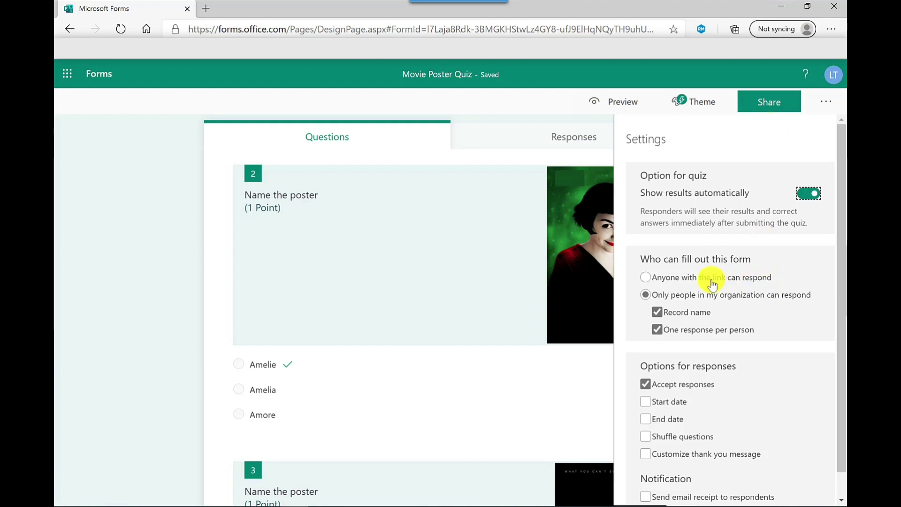
pyautogui.click(646, 278)
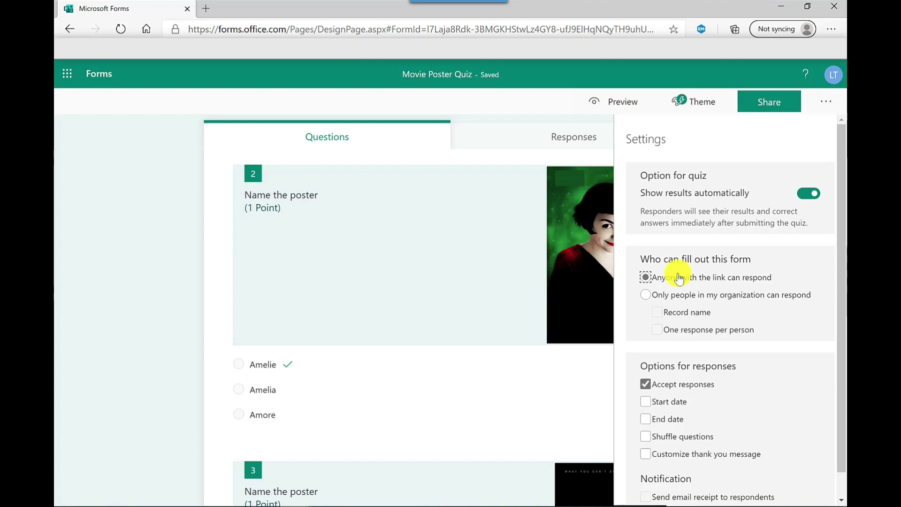
# Add a required text question 'Enter you name' at the top of the quiz.
pyautogui.click(170, 287)
pyautogui.click(368, 238)
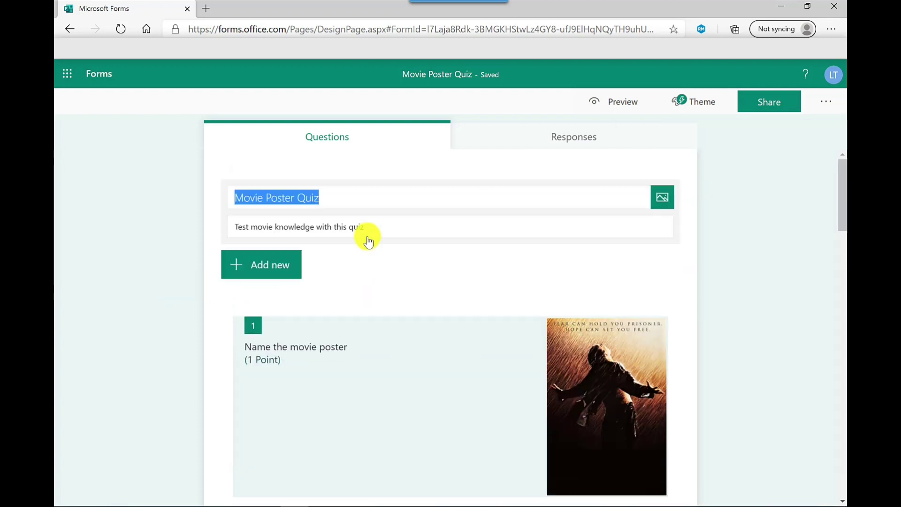
pyautogui.click(276, 267)
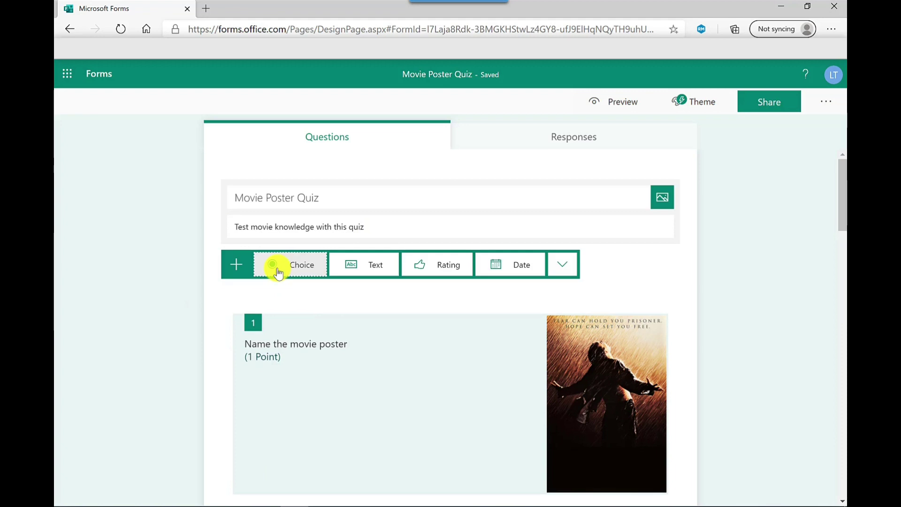
pyautogui.click(368, 266)
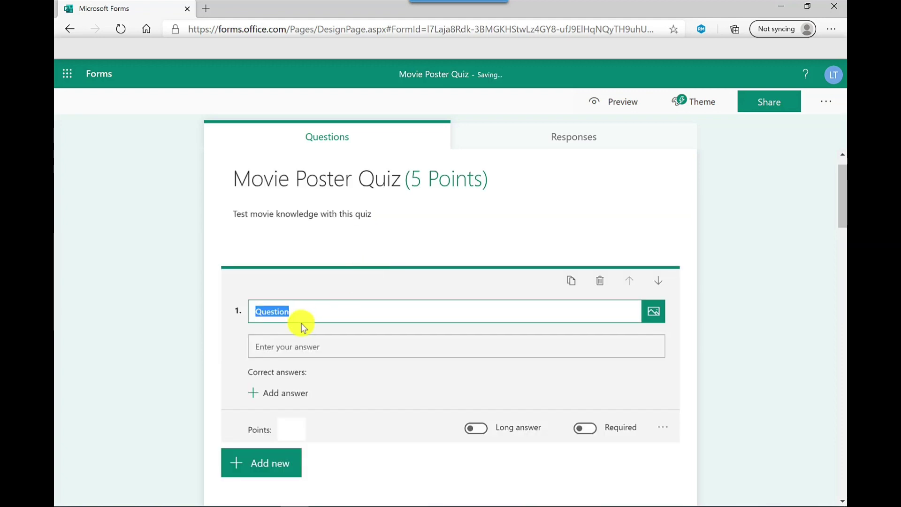
pyautogui.write('Enter you name')
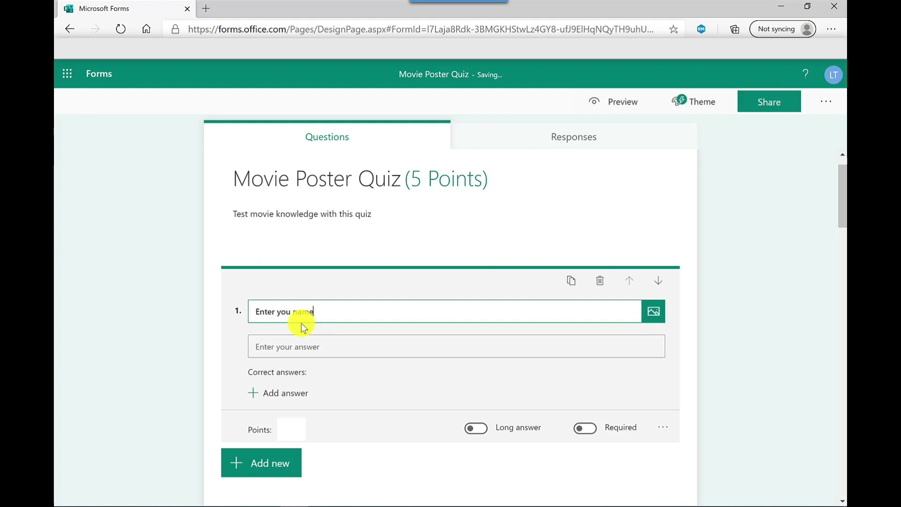
pyautogui.click(590, 430)
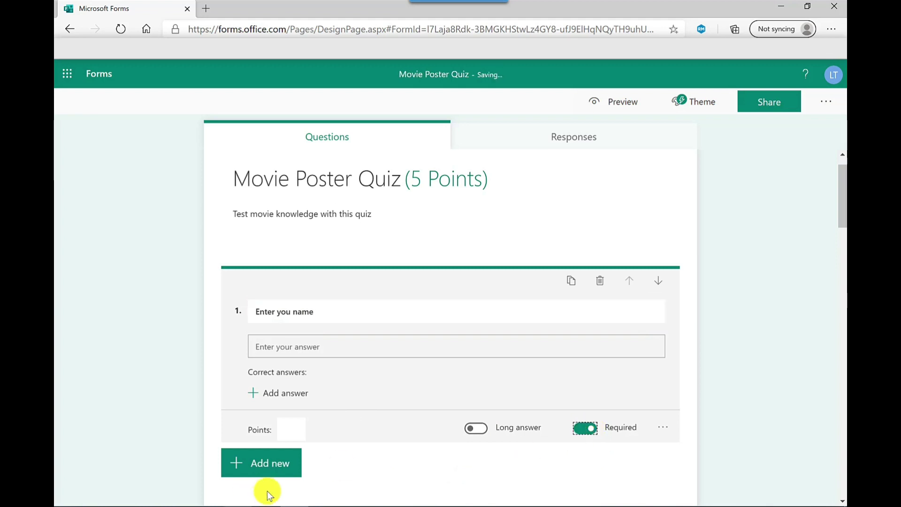
# Add a second text question 'Enter your email'.
pyautogui.click(269, 469)
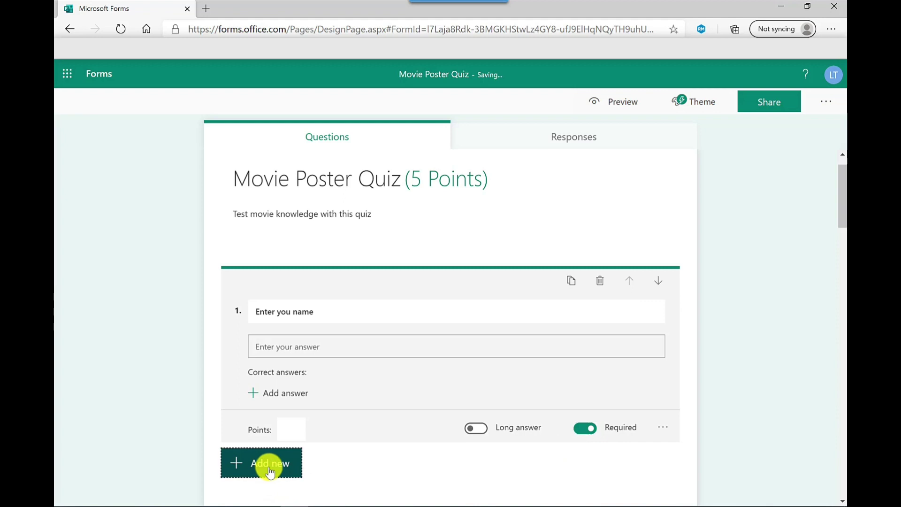
pyautogui.click(357, 464)
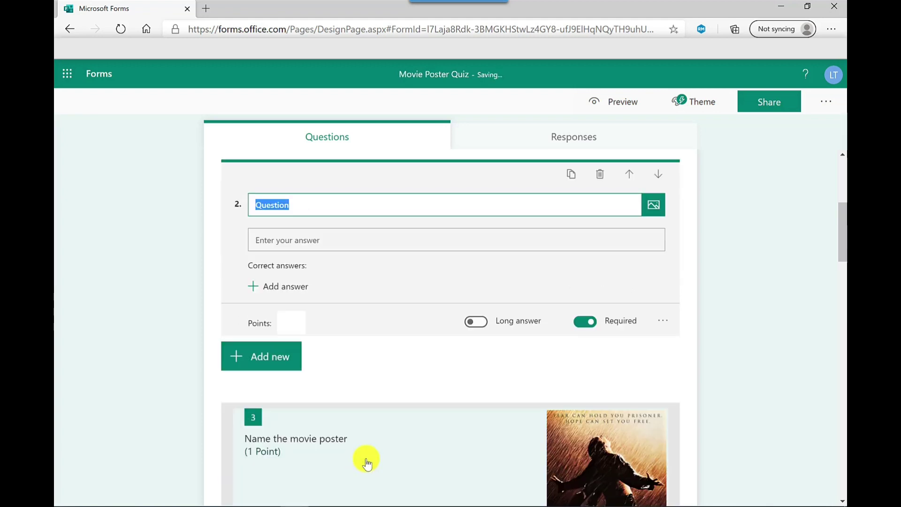
pyautogui.write('Enter your email')
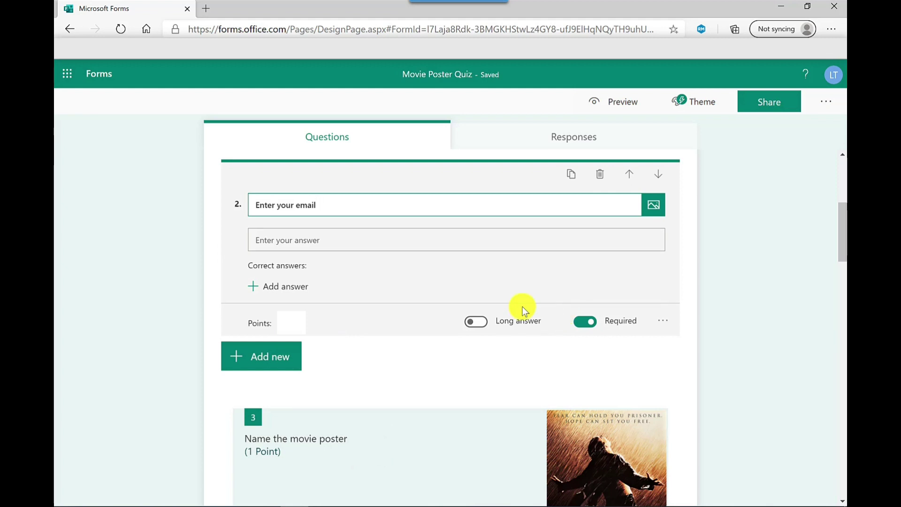
# Preview the quiz as responders see it, then bring up its share link.
pyautogui.click(623, 100)
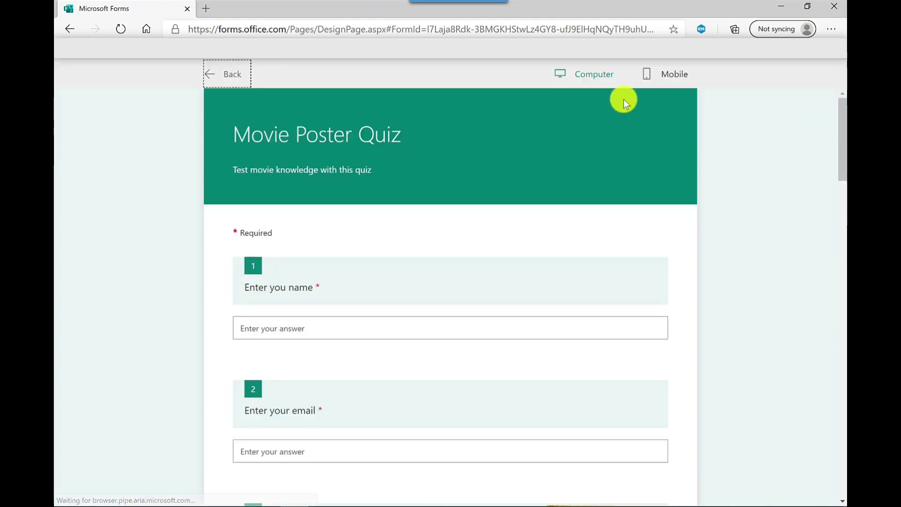
pyautogui.scroll(-3, 596, 188)
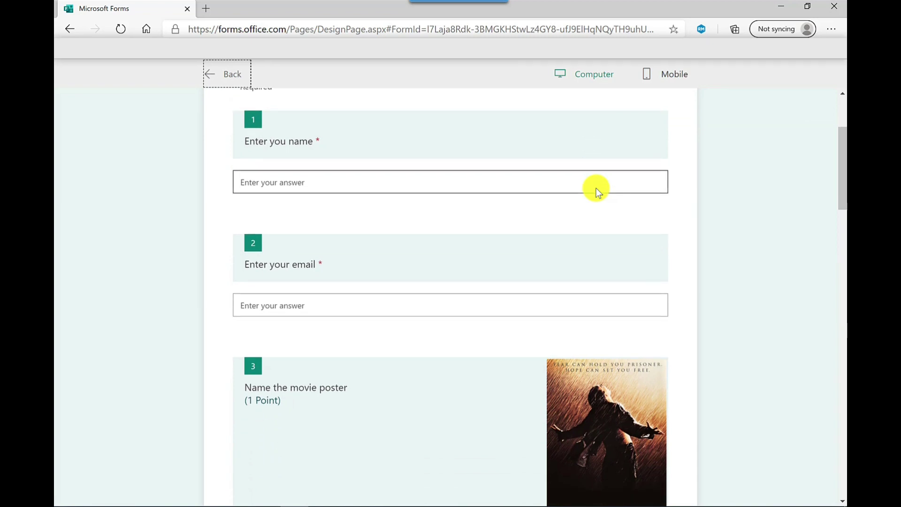
pyautogui.scroll(-6, 596, 190)
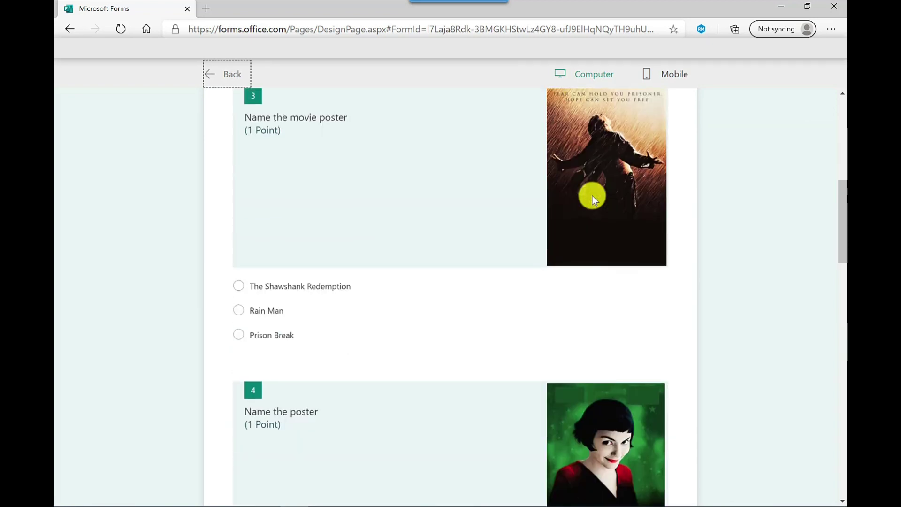
pyautogui.scroll(-3, 592, 196)
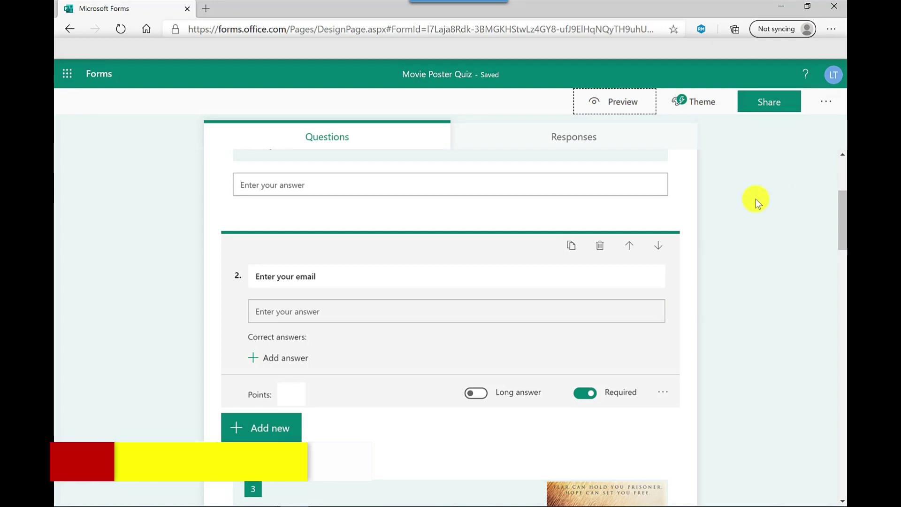
pyautogui.click(772, 103)
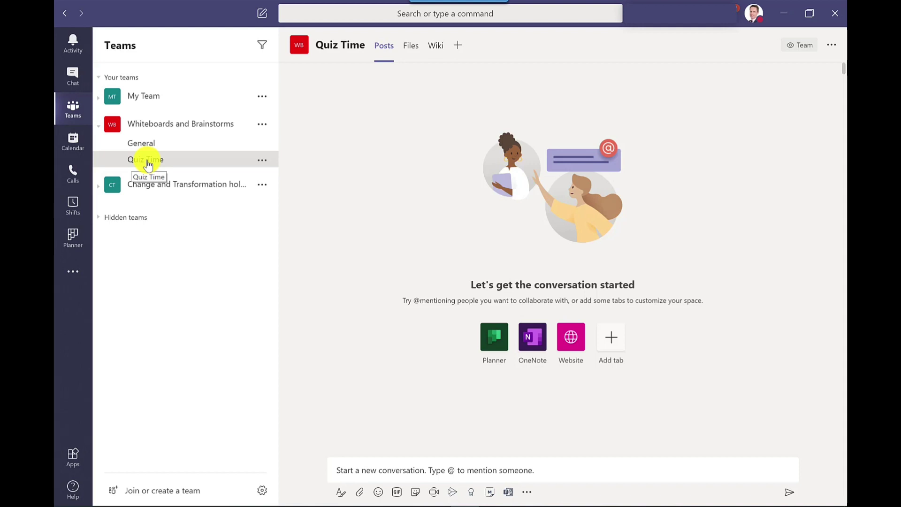
# Add a Forms tab to Quiz Time using the existing Movie Poster Quiz, collecting responses.
pyautogui.click(459, 47)
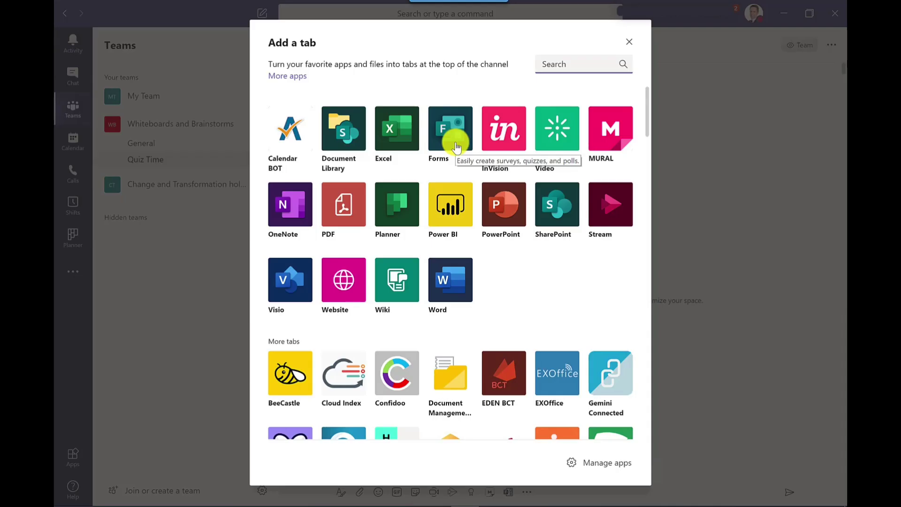
pyautogui.click(456, 148)
pyautogui.click(297, 181)
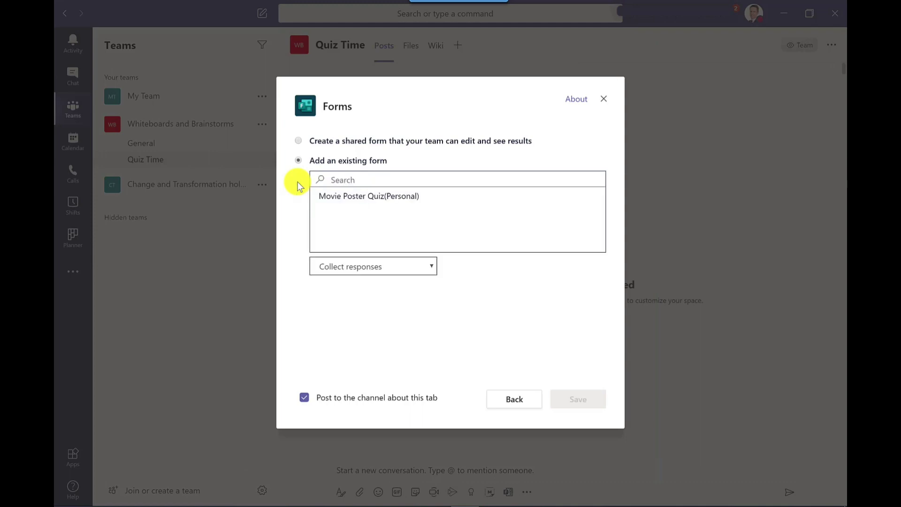
pyautogui.click(366, 205)
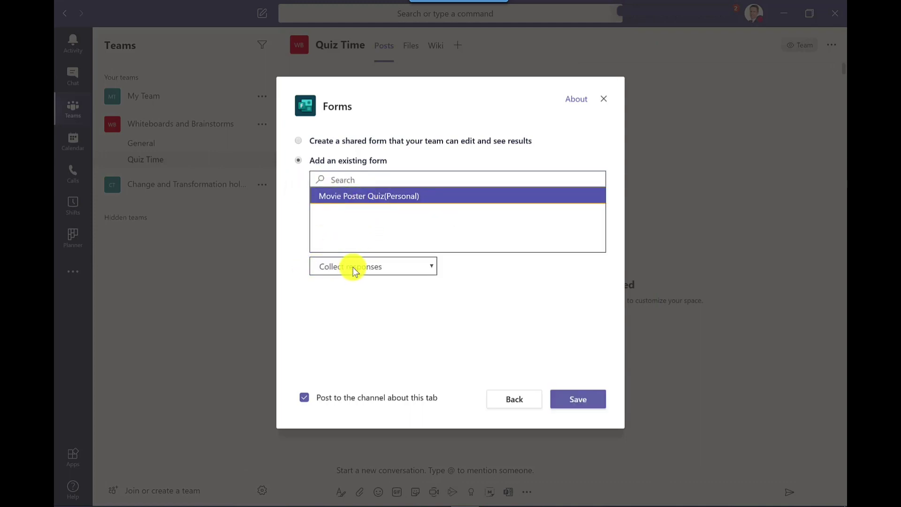
pyautogui.click(425, 268)
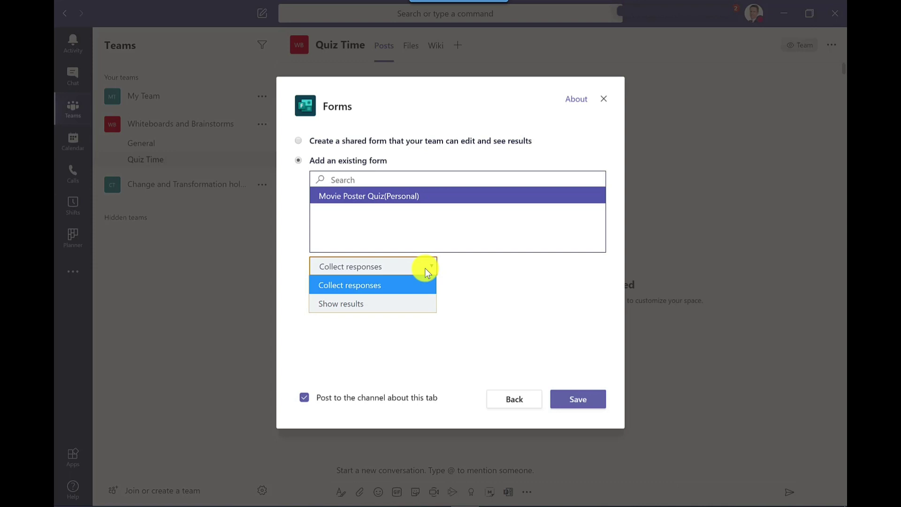
pyautogui.click(332, 286)
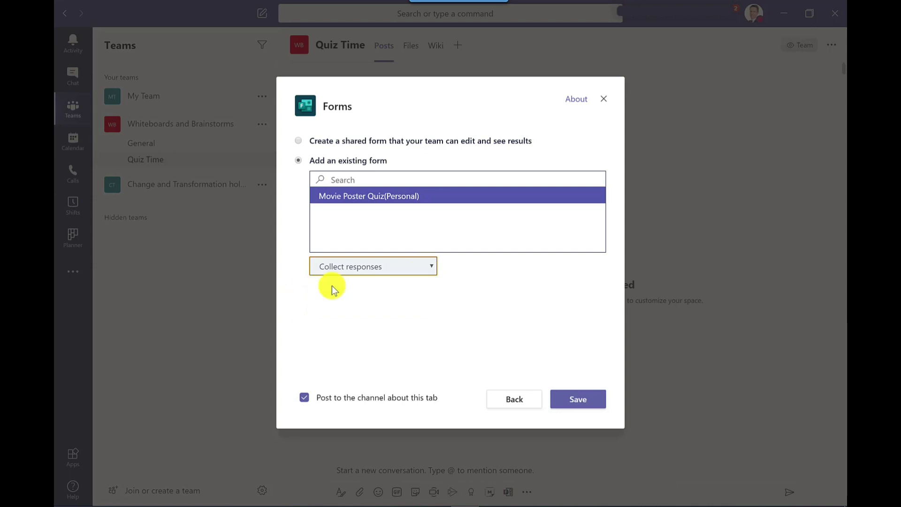
pyautogui.click(581, 401)
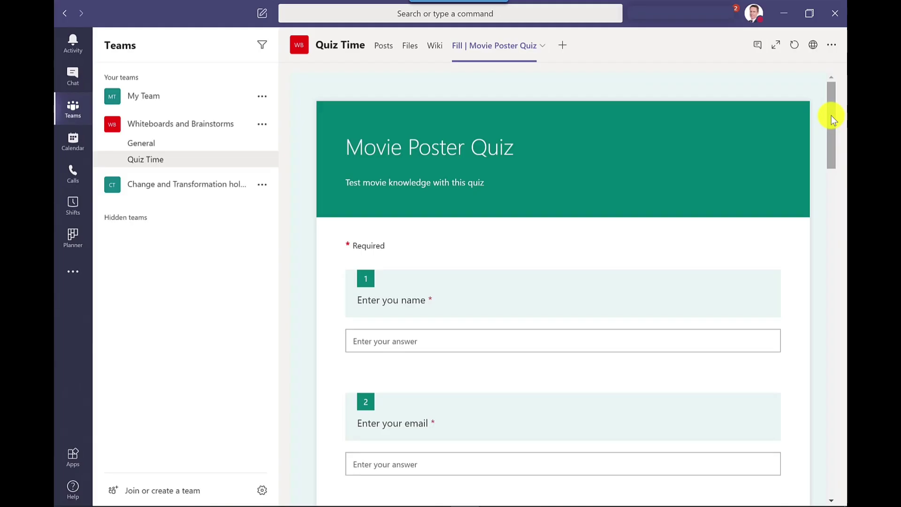
pyautogui.moveTo(832, 118); pyautogui.dragTo(657, 95)
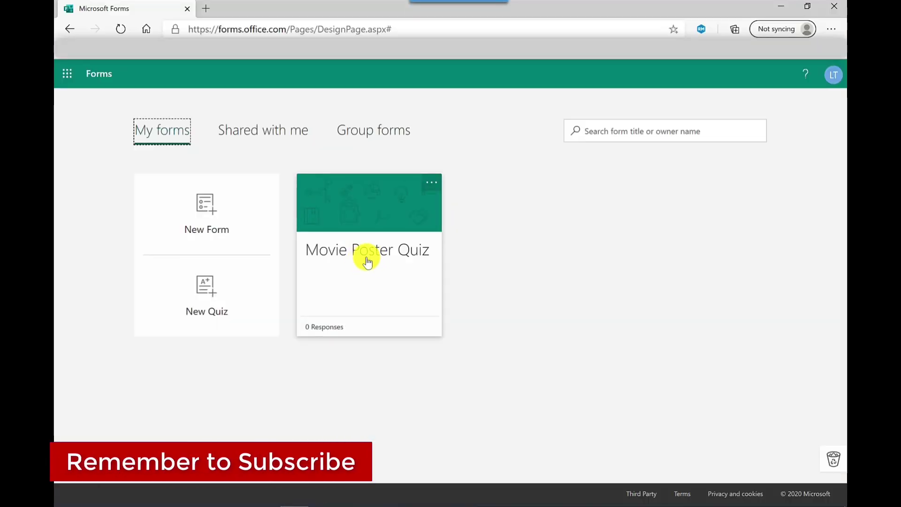
# Open the Movie Poster Quiz's Responses tab and its more-options menu.
pyautogui.click(357, 261)
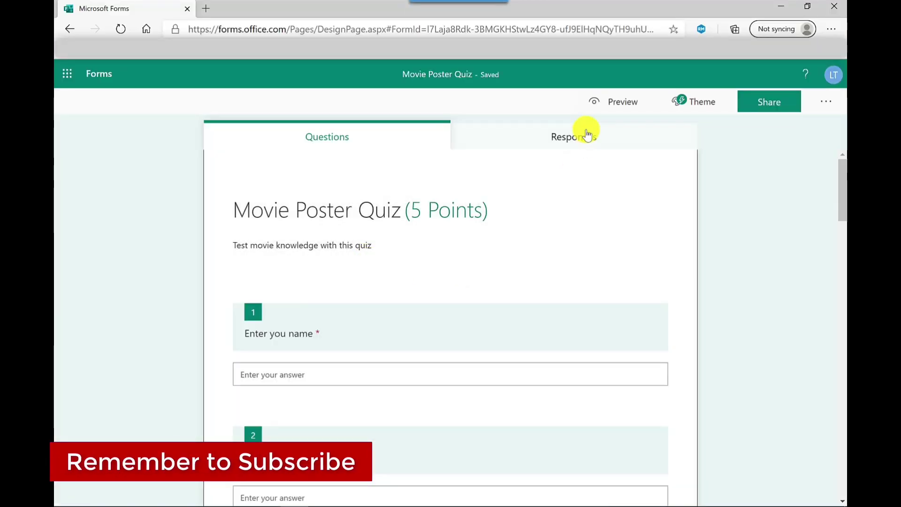
pyautogui.click(576, 141)
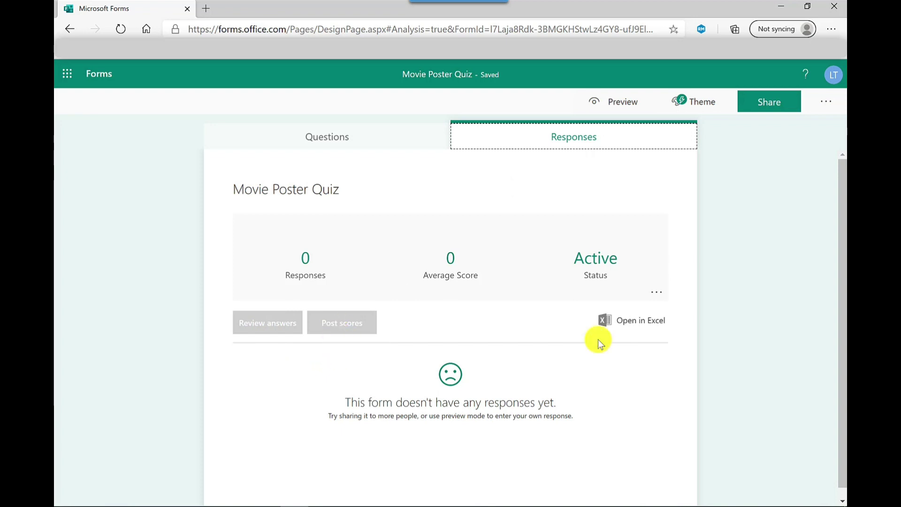
pyautogui.click(653, 292)
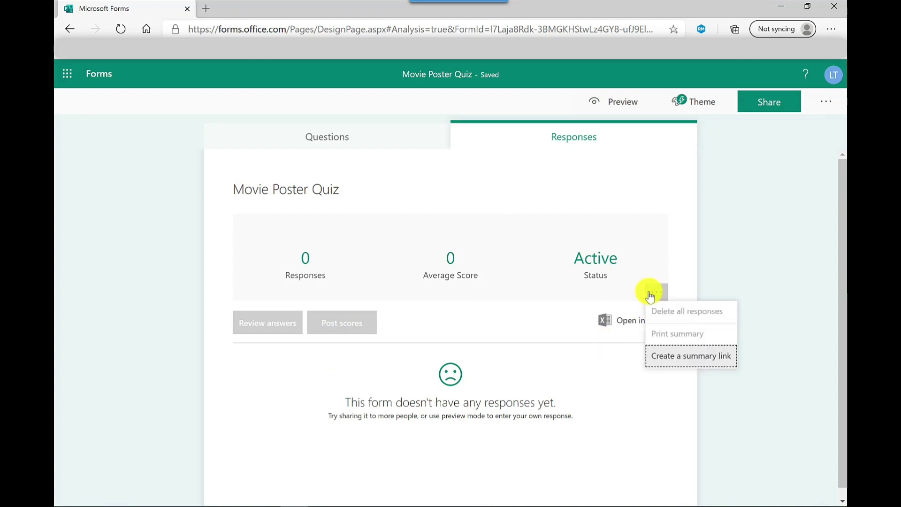